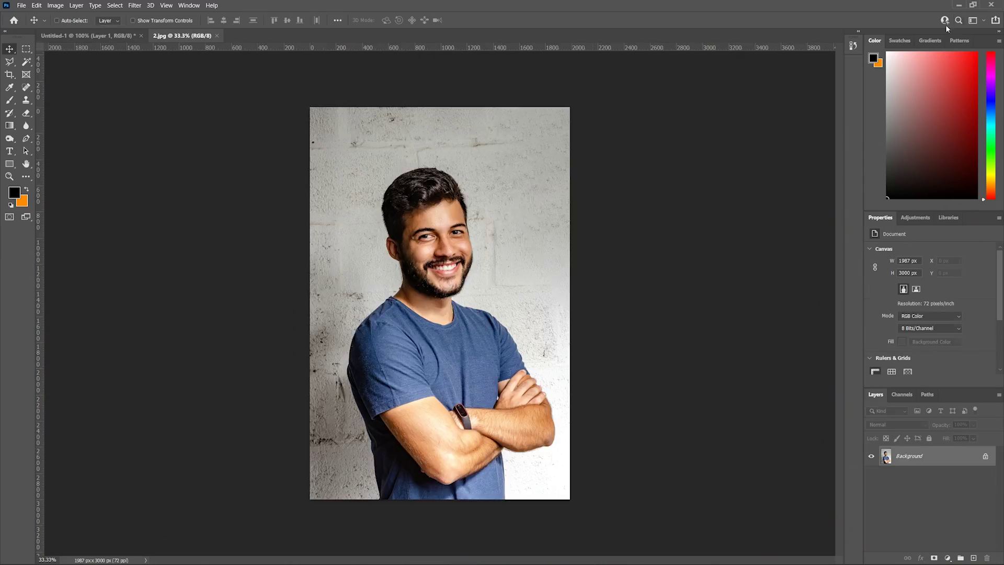
Trace a lasso selection in 2.jpg around the man's outline, from his head and shoulders down to his crossed arms and waist
{"action": "key", "text": "ctrl+1"}
{"action": "scroll", "coordinate": [447, 474], "scroll_direction": "up", "scroll_amount": 5}
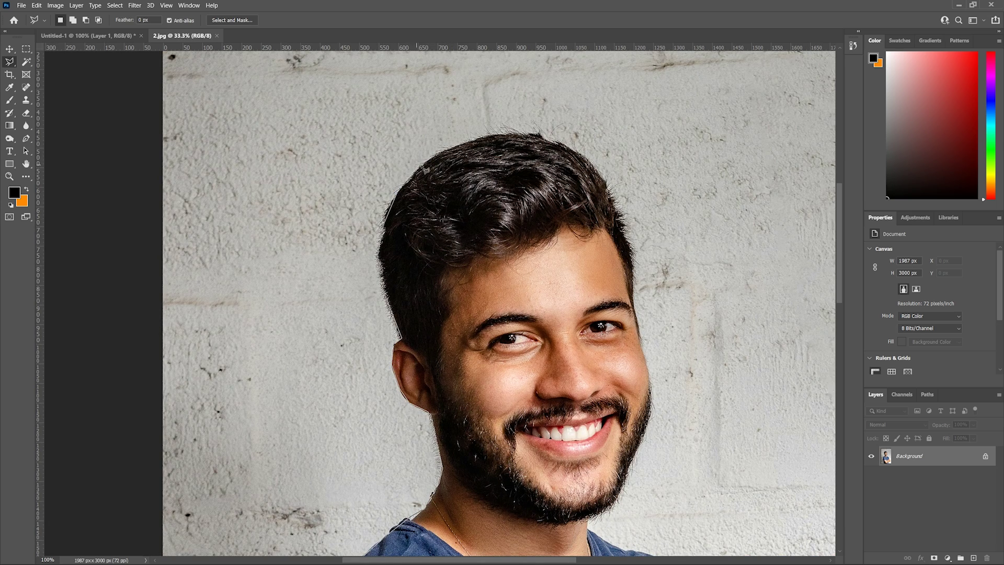
{"action": "scroll", "coordinate": [595, 175], "scroll_direction": "right", "scroll_amount": 4}
{"action": "scroll", "coordinate": [596, 175], "scroll_direction": "down", "scroll_amount": 1}
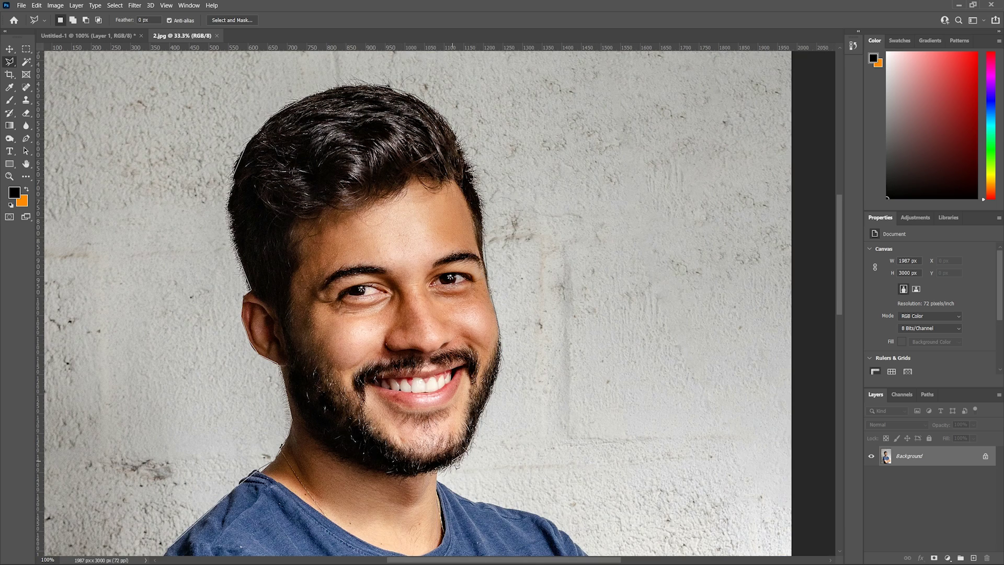
{"action": "scroll", "coordinate": [559, 530], "scroll_direction": "down", "scroll_amount": 3}
{"action": "scroll", "coordinate": [477, 423], "scroll_direction": "right", "scroll_amount": 4}
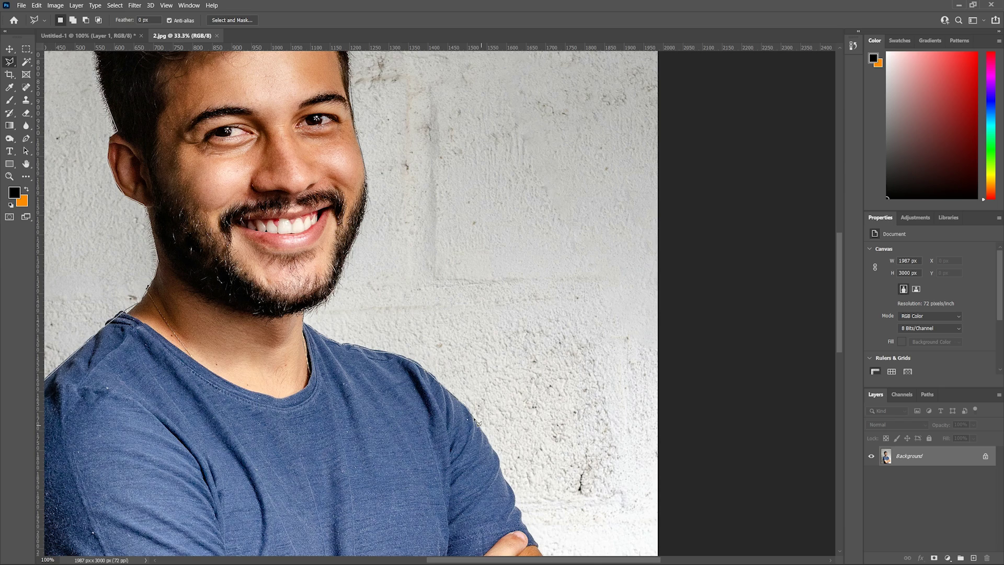
{"action": "scroll", "coordinate": [518, 502], "scroll_direction": "down", "scroll_amount": 4}
{"action": "scroll", "coordinate": [438, 355], "scroll_direction": "right", "scroll_amount": 3}
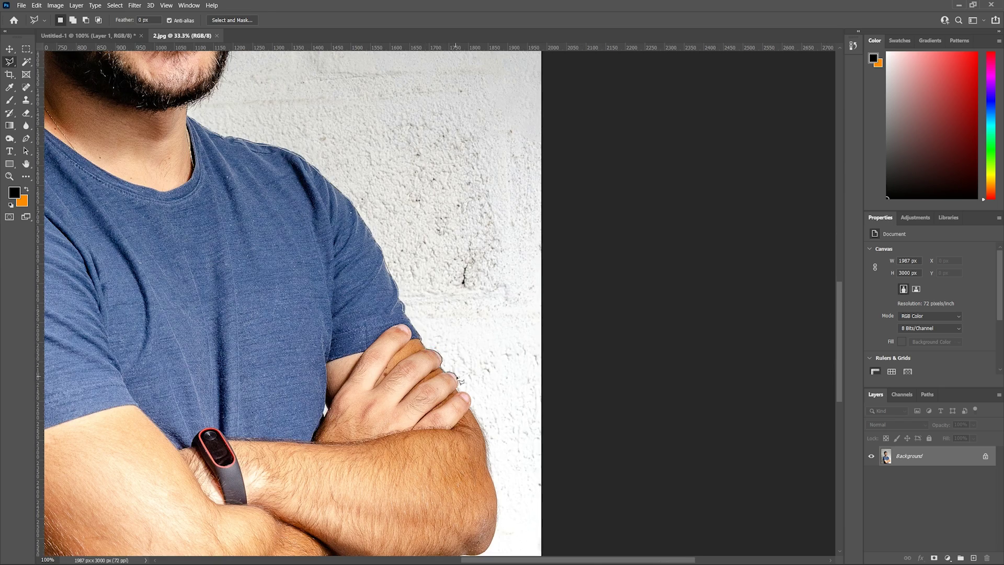
{"action": "scroll", "coordinate": [605, 301], "scroll_direction": "down", "scroll_amount": 5}
{"action": "scroll", "coordinate": [606, 301], "scroll_direction": "left", "scroll_amount": 3}
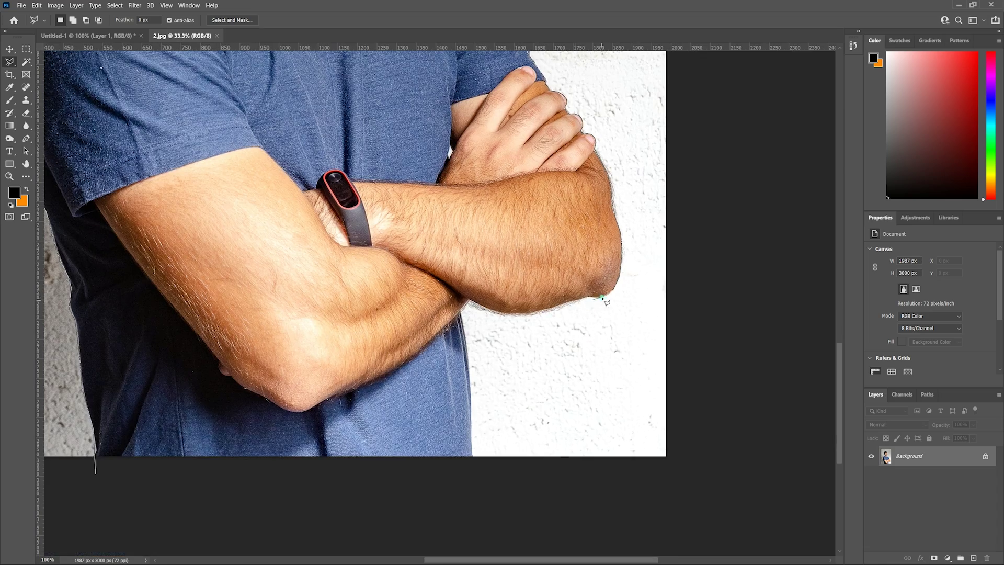
{"action": "key", "text": "ctrl+0"}
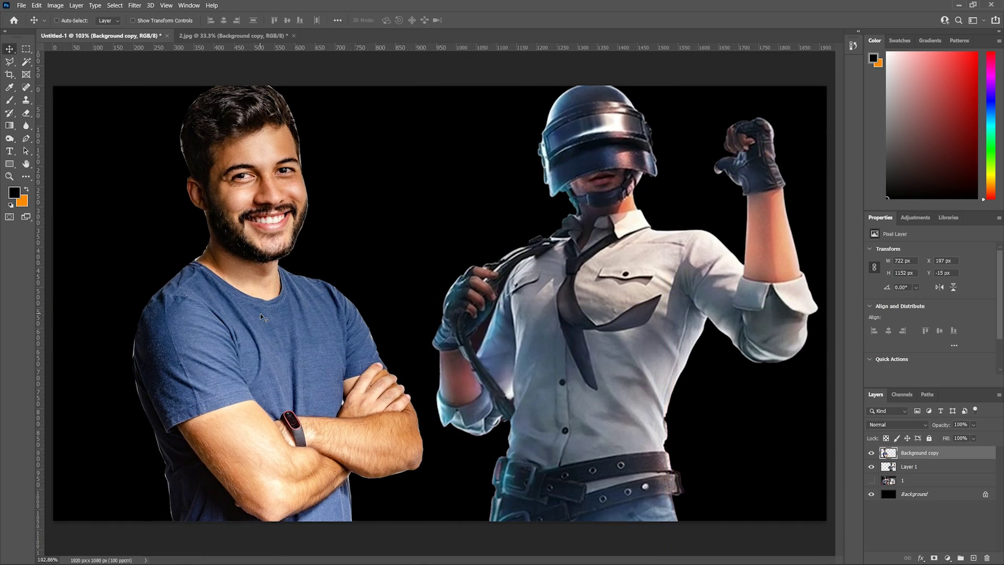
Start a text line between the man and the helmeted character
{"action": "key", "text": "t"}
{"action": "left_click", "coordinate": [356, 148]}
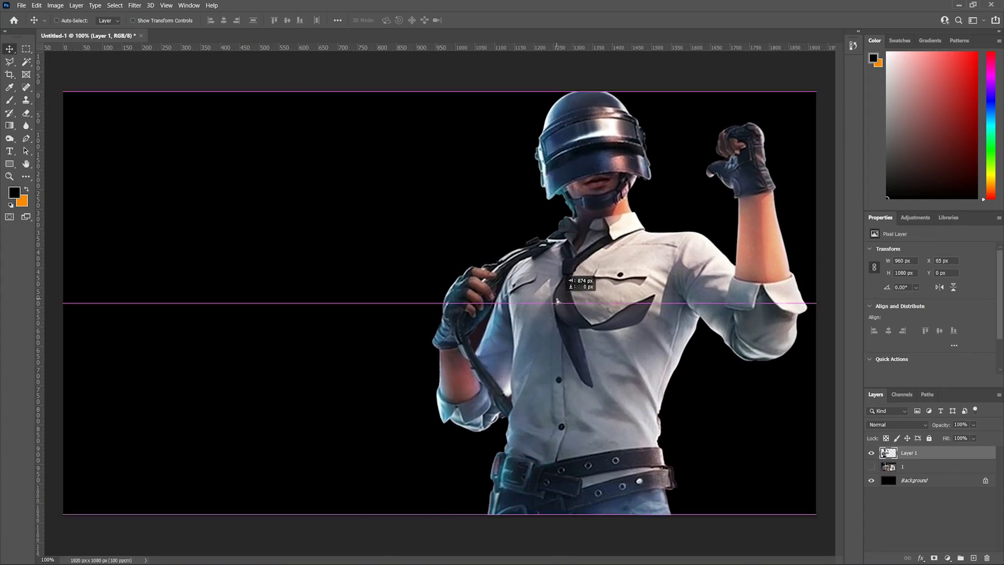
Open 2.jpg and place the man's cutout in the left half of the composition, beside the helmeted character
{"action": "key", "text": "ctrl+o"}
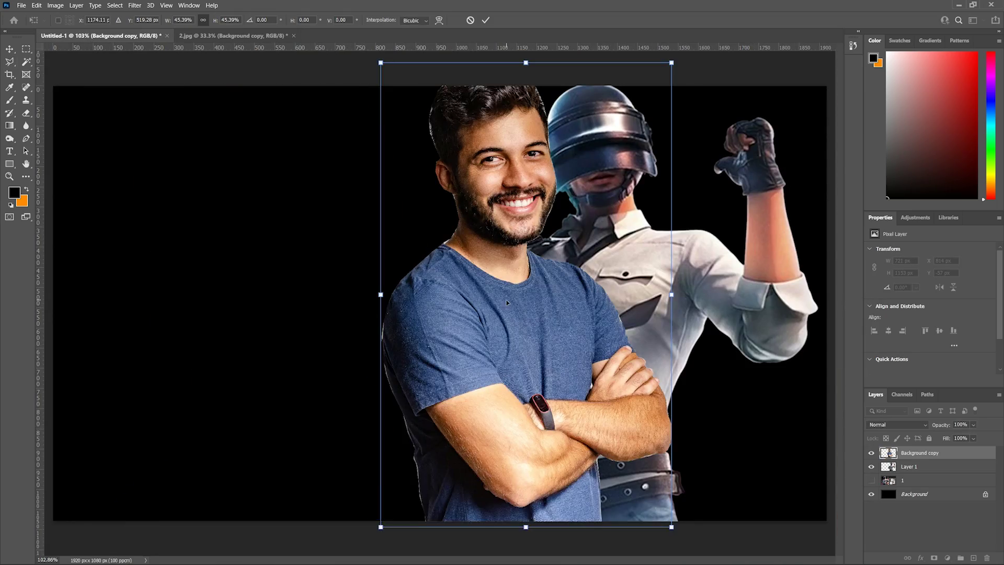
{"action": "left_click_drag", "start_coordinate": [509, 299], "coordinate": [259, 313]}
{"action": "key", "text": "Return"}
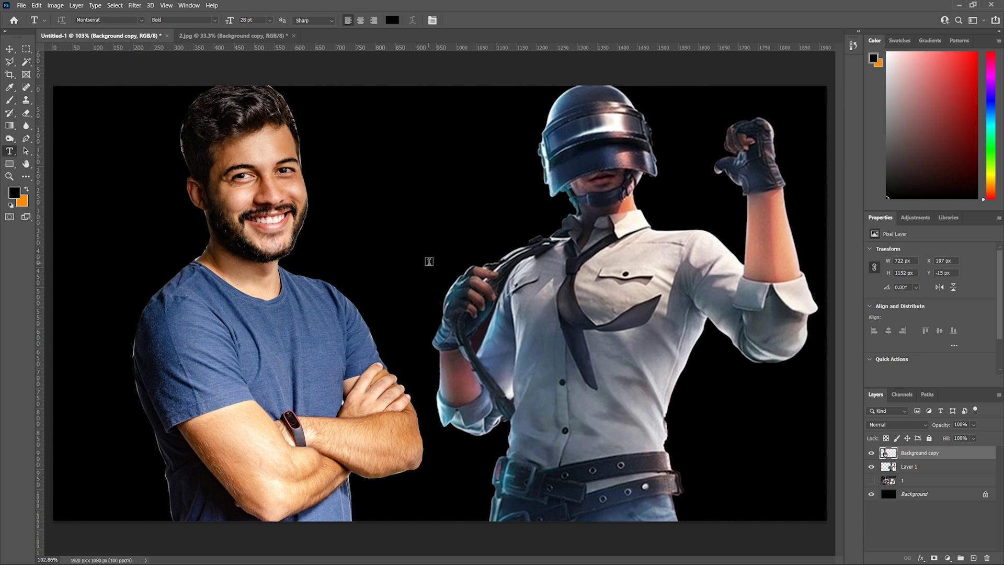
Add a white text line reading "PUBG" near the top of the canvas, between the man and the helmeted character
{"action": "left_click", "coordinate": [356, 146]}
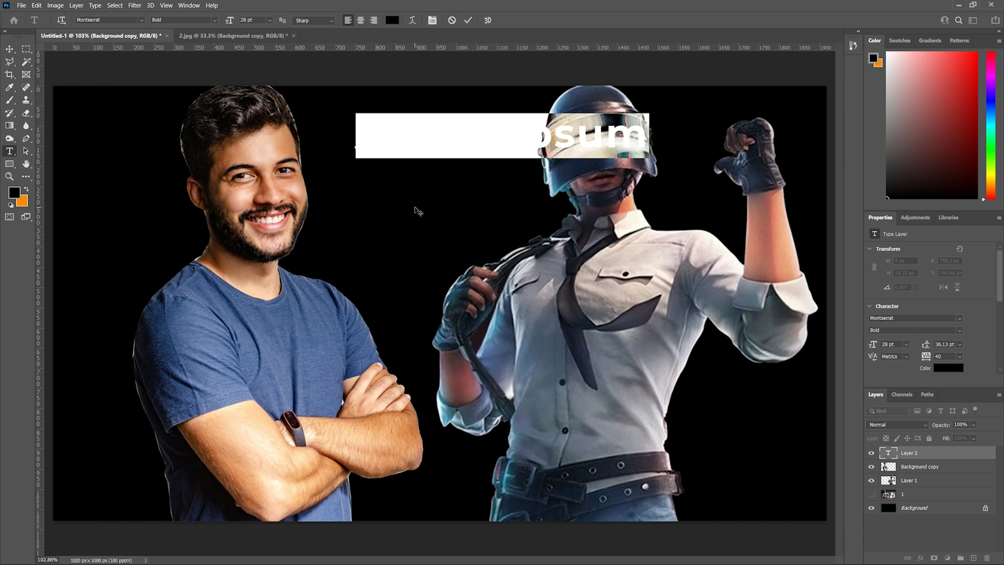
{"action": "left_click", "coordinate": [392, 20]}
{"action": "left_click", "coordinate": [650, 253]}
{"action": "left_click", "coordinate": [861, 256]}
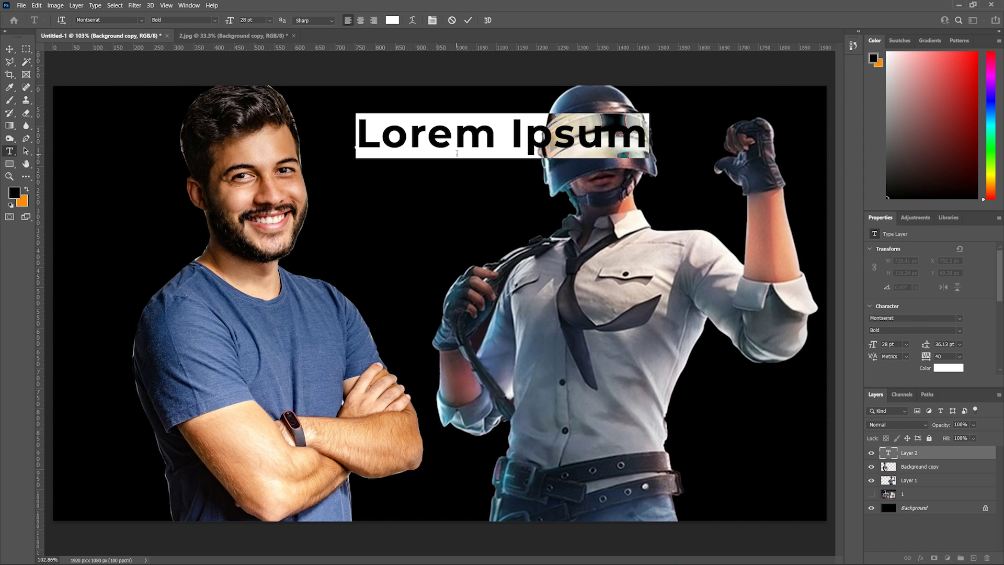
{"action": "type", "text": "Thum"}
{"action": "key", "text": "BackSpace"}
{"action": "key", "text": "BackSpace"}
{"action": "key", "text": "BackSpace"}
{"action": "key", "text": "BackSpace"}
{"action": "type", "text": "PUBG"}
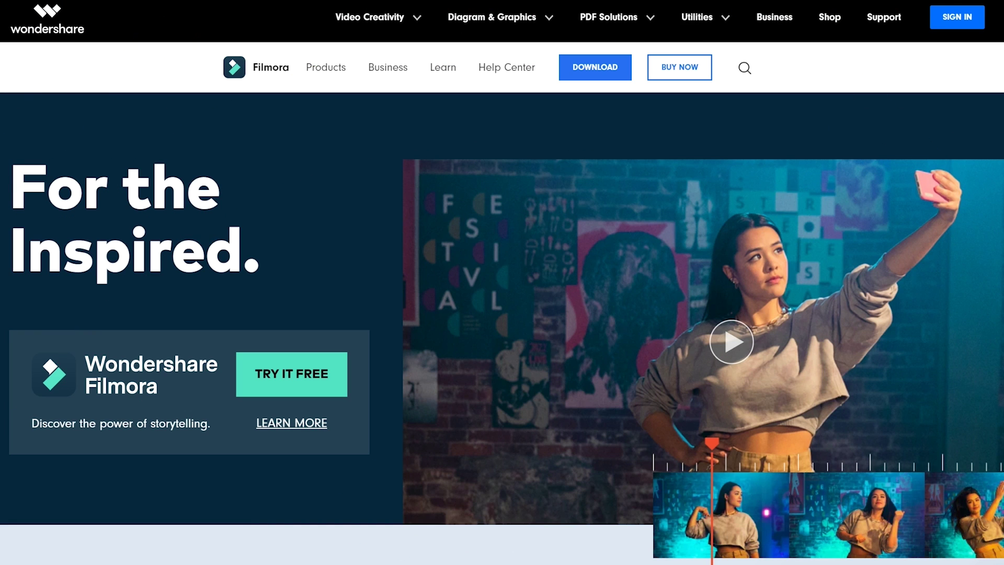
Switch to the Wondershare Filmora website and choose to try Filmora for free
{"action": "left_click", "coordinate": [307, 371]}
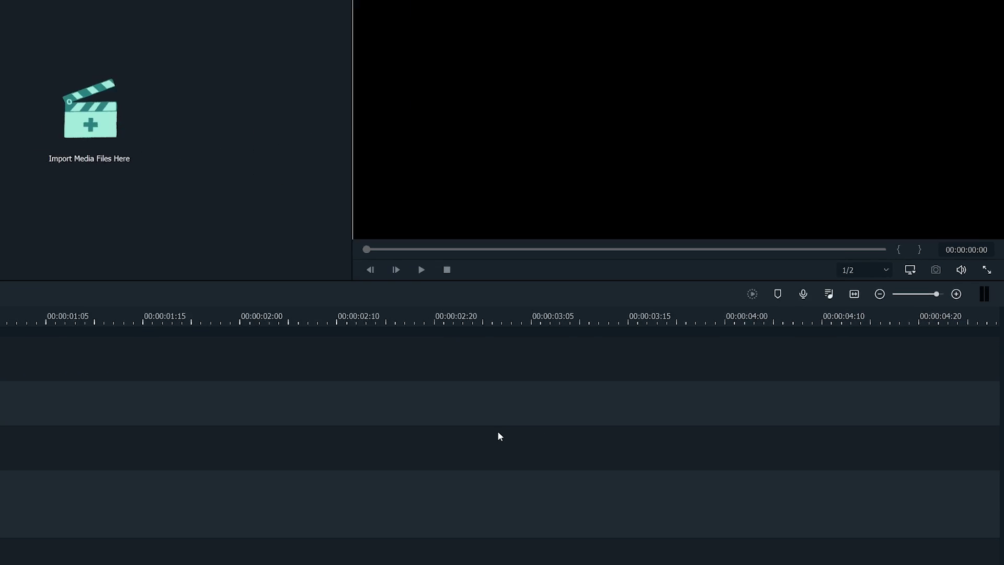
Switch to Wondershare Filmora and set the project's aspect ratio to 16:9 (Widescreen)
{"action": "left_click", "coordinate": [876, 224]}
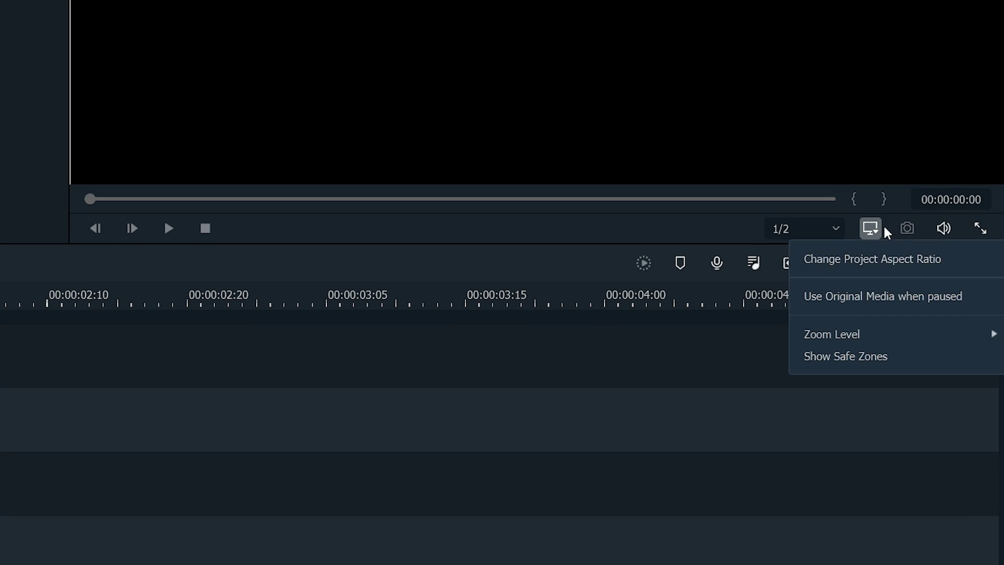
{"action": "left_click", "coordinate": [953, 259]}
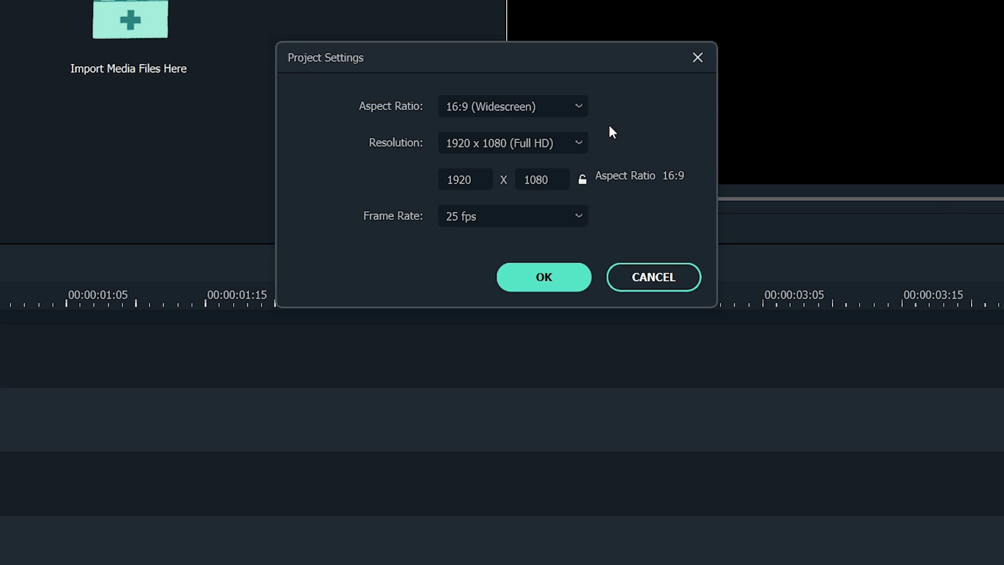
{"action": "left_click", "coordinate": [577, 108]}
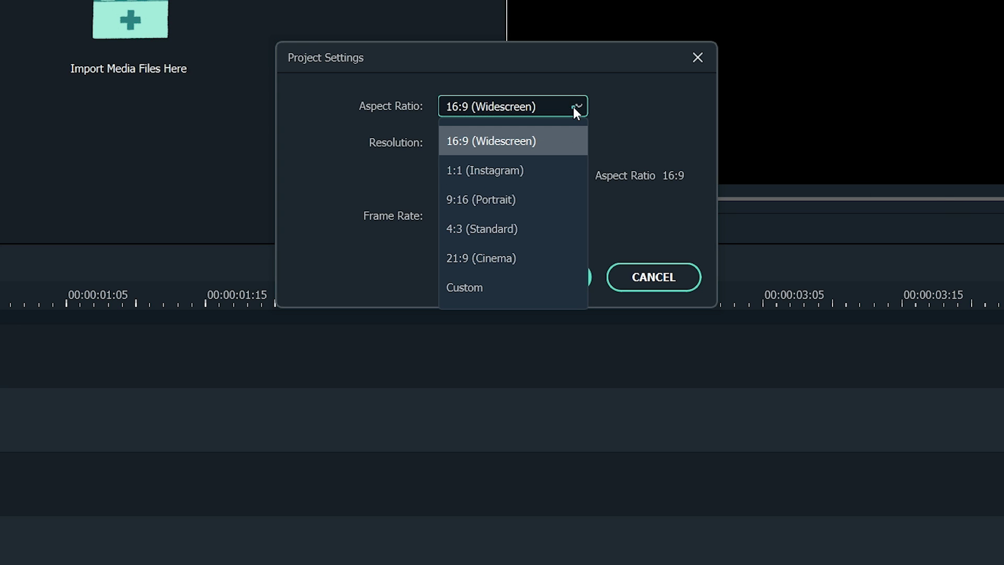
{"action": "left_click", "coordinate": [553, 143]}
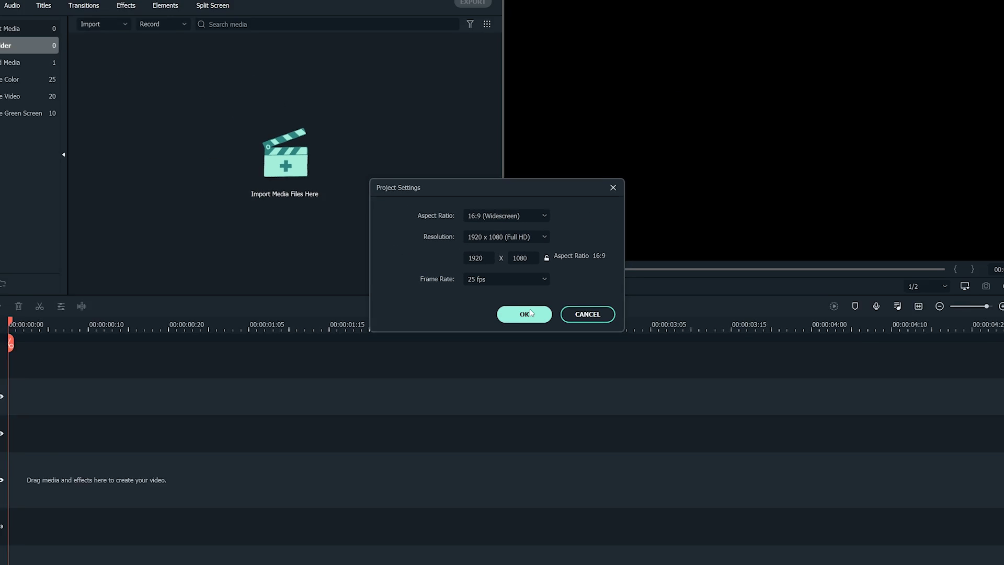
{"action": "left_click", "coordinate": [528, 314]}
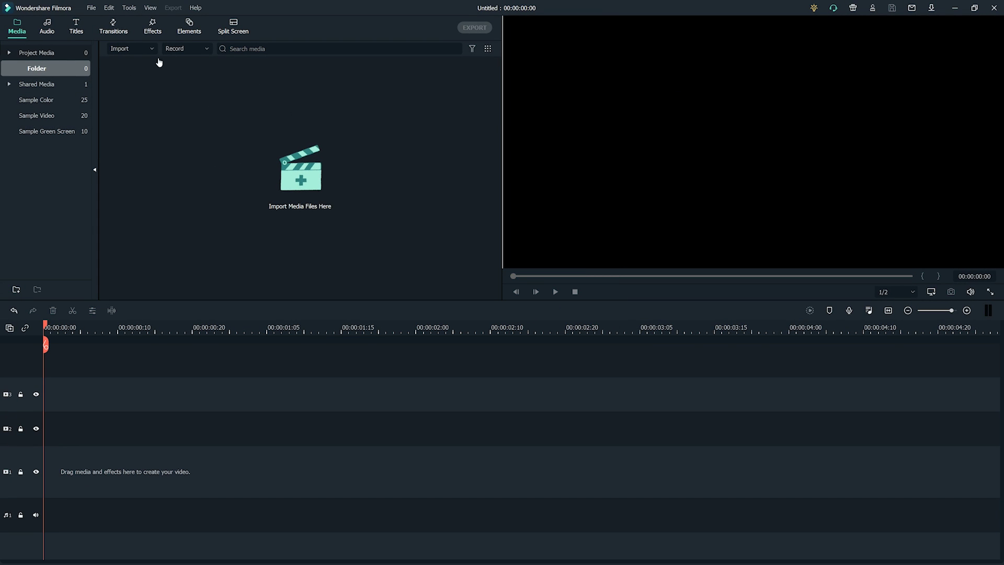
Import the image files 1 and 2 into the project's media folder
{"action": "left_click", "coordinate": [149, 48]}
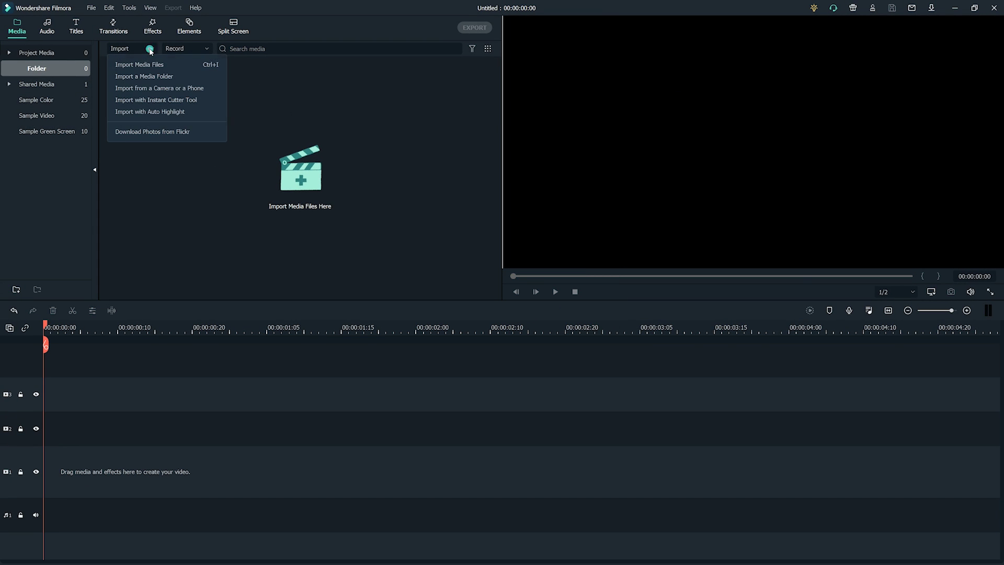
{"action": "left_click", "coordinate": [180, 63]}
{"action": "left_click", "coordinate": [718, 474]}
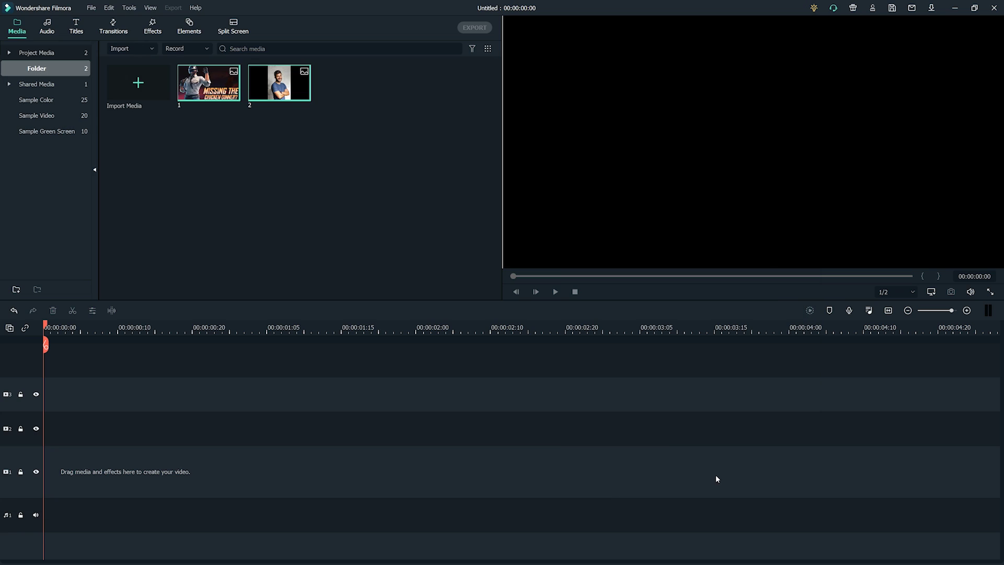
{"action": "left_click", "coordinate": [454, 288]}
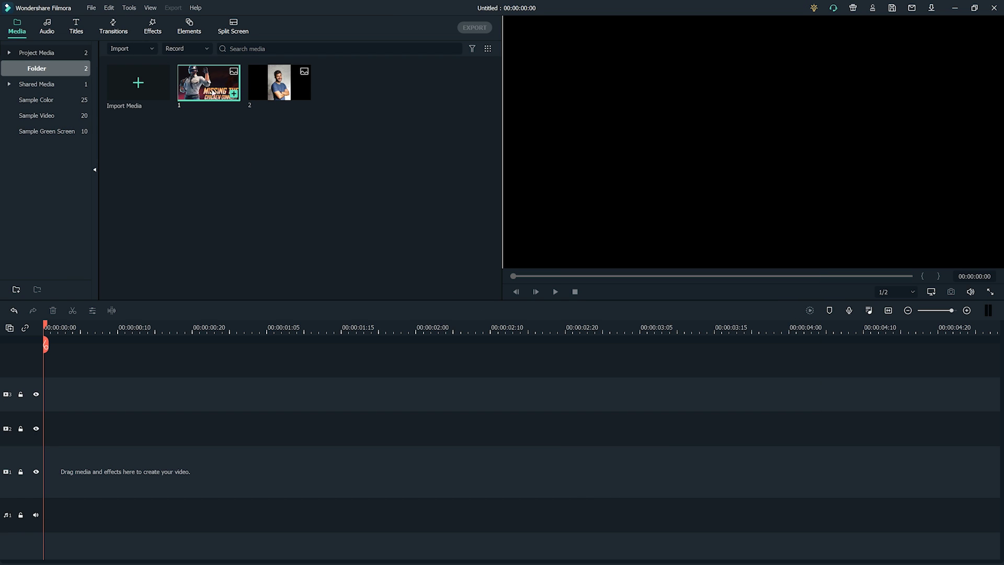
Place image 1 at the start of the first video track and image 2 on the track above it
{"action": "left_click_drag", "start_coordinate": [213, 92], "coordinate": [34, 470]}
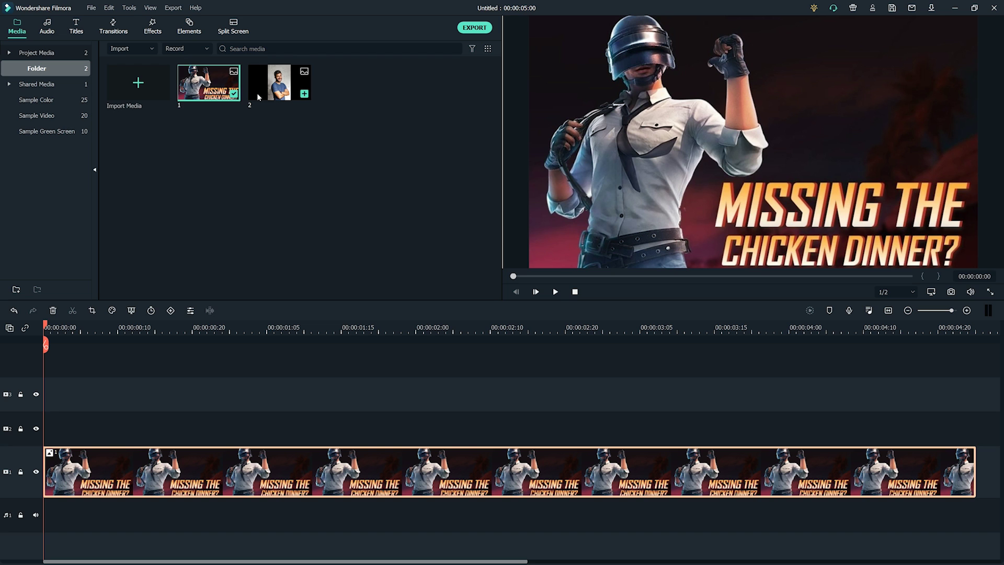
{"action": "left_click_drag", "start_coordinate": [258, 97], "coordinate": [109, 402]}
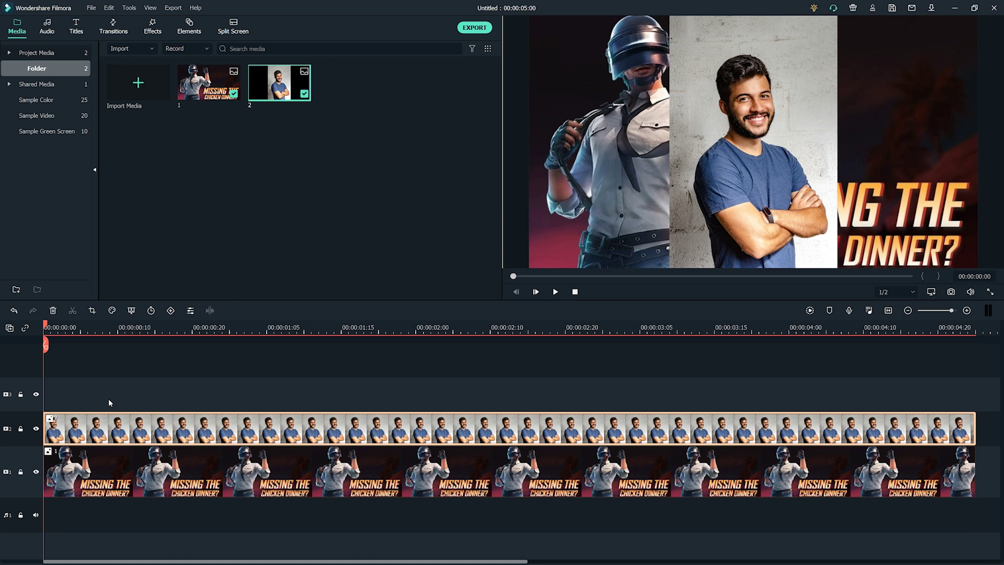
{"action": "left_click", "coordinate": [109, 402]}
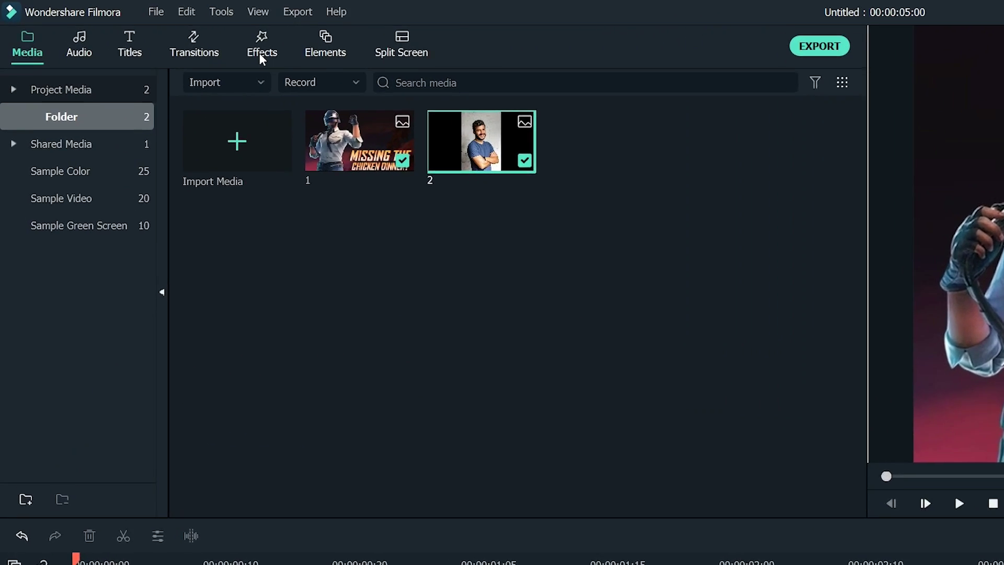
Apply the Human Segmentation effect from the AI Portrait category to both images on the timeline
{"action": "left_click", "coordinate": [151, 31]}
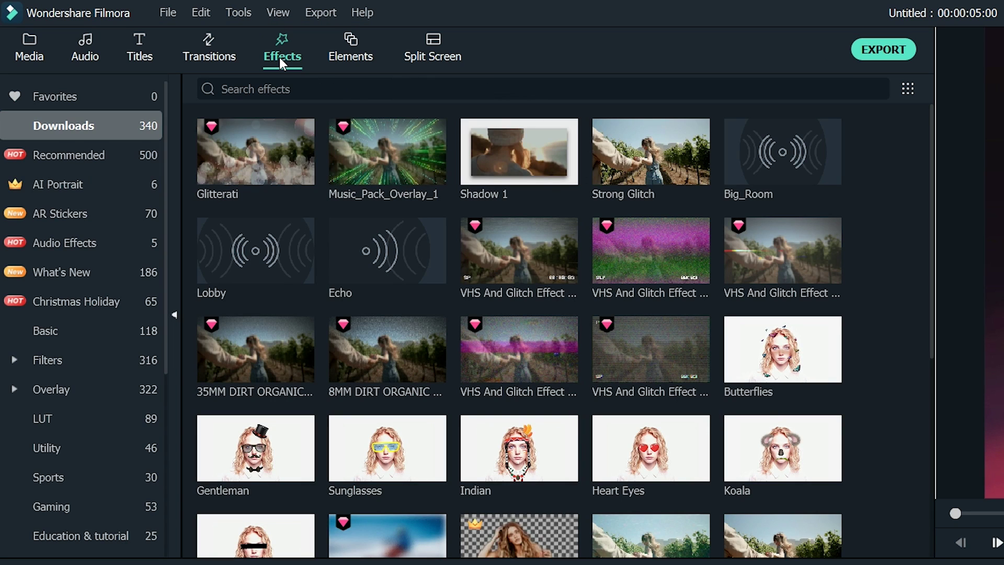
{"action": "left_click", "coordinate": [95, 185]}
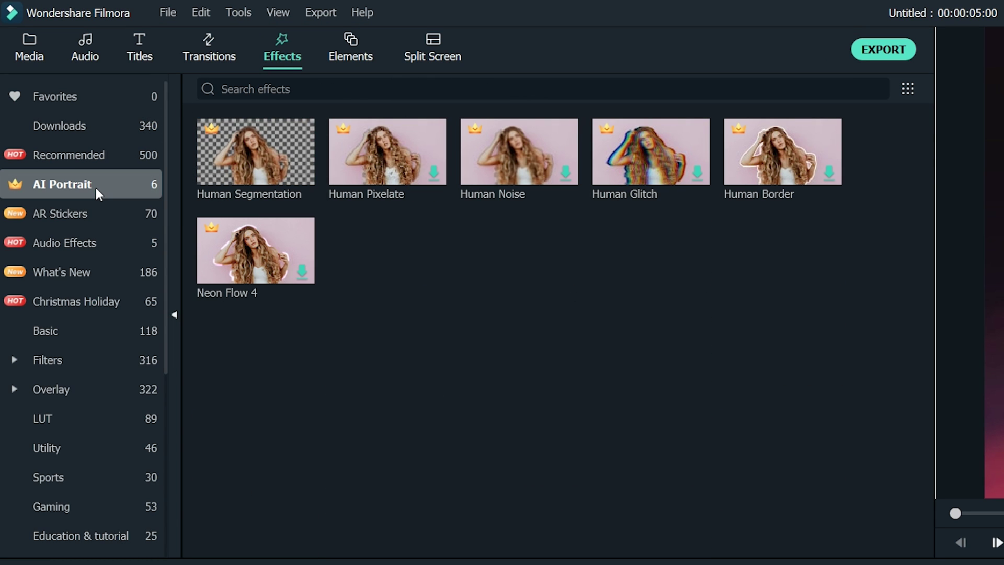
{"action": "left_click_drag", "start_coordinate": [256, 152], "coordinate": [374, 564]}
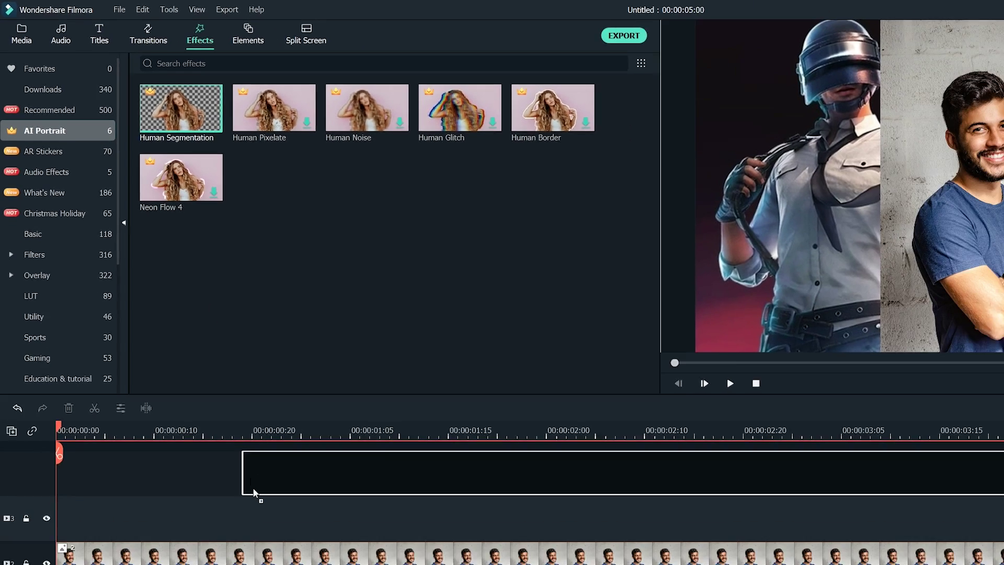
{"action": "left_click_drag", "start_coordinate": [201, 430], "coordinate": [202, 430]}
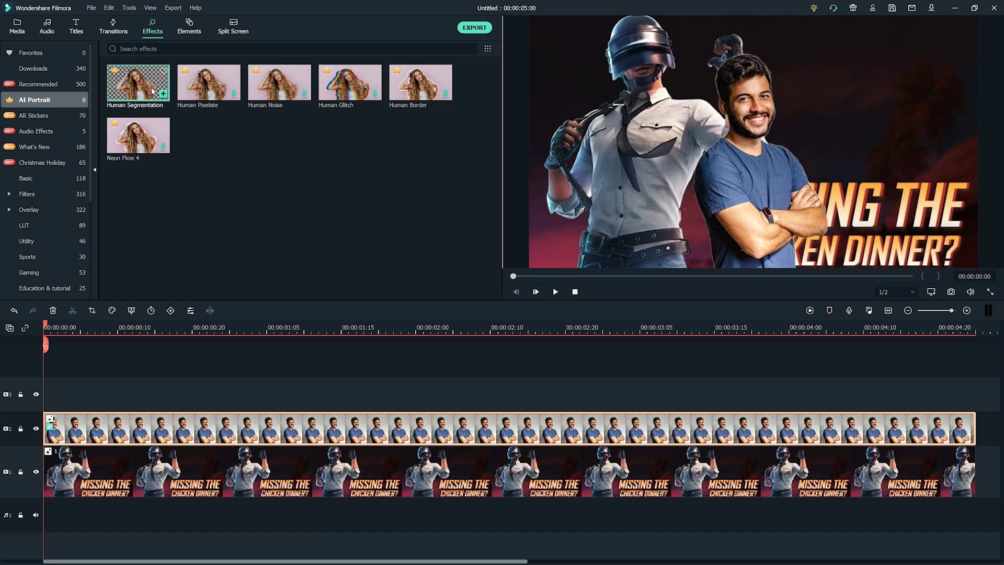
{"action": "left_click_drag", "start_coordinate": [151, 106], "coordinate": [198, 463]}
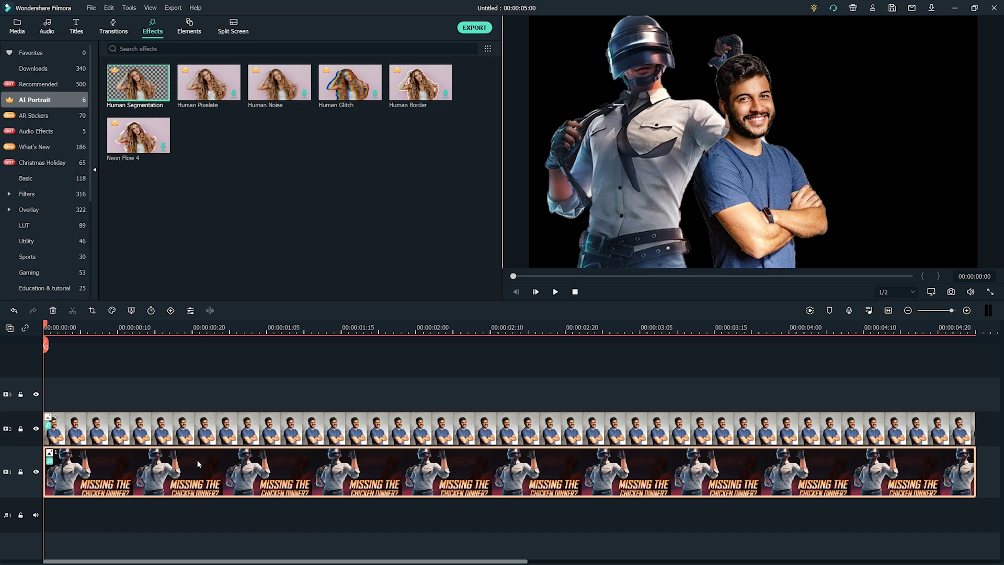
Arrange the cutouts in the video frame with the man on the left and the helmeted character on the right
{"action": "double_click", "coordinate": [198, 464]}
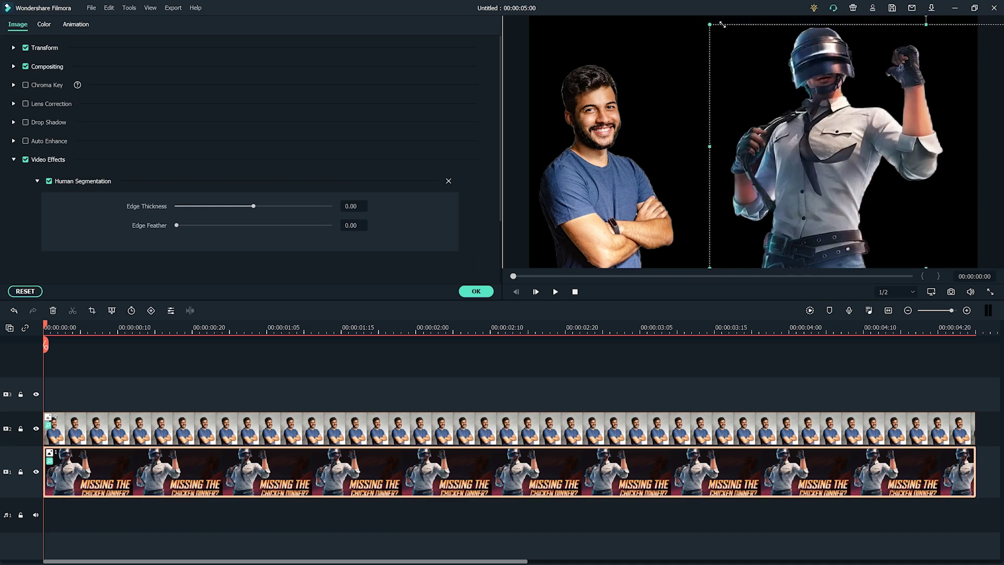
{"action": "left_click", "coordinate": [647, 386]}
{"action": "left_click", "coordinate": [475, 291]}
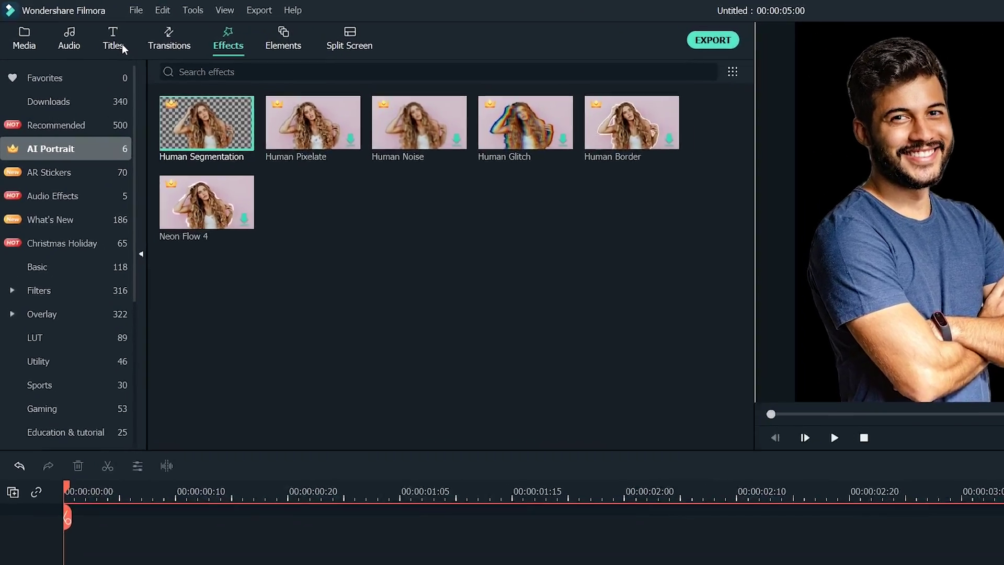
Add the Virtual_Reality_Opener title from the Gaming category to the lowest video track, behind both cutouts
{"action": "left_click", "coordinate": [82, 29]}
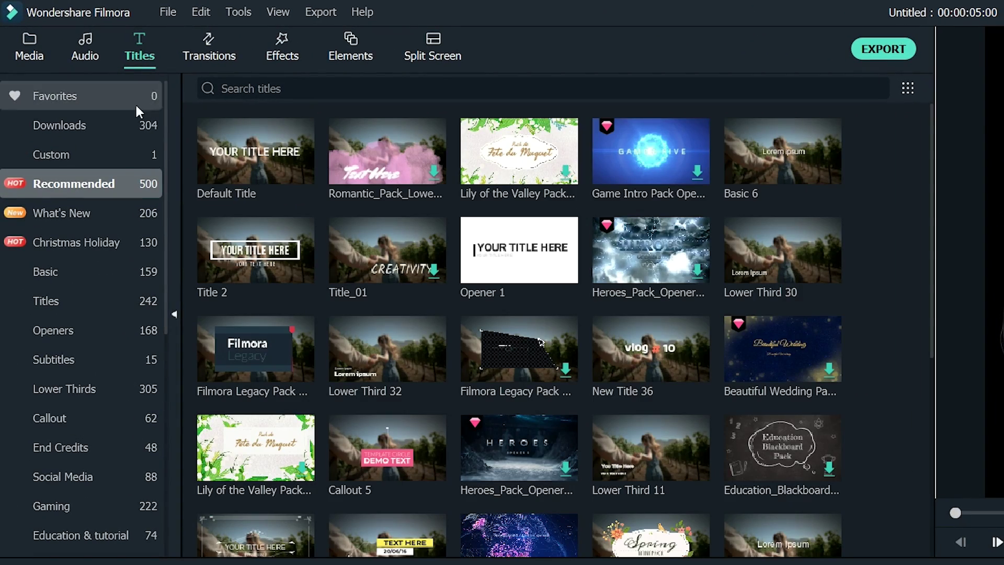
{"action": "left_click", "coordinate": [137, 514]}
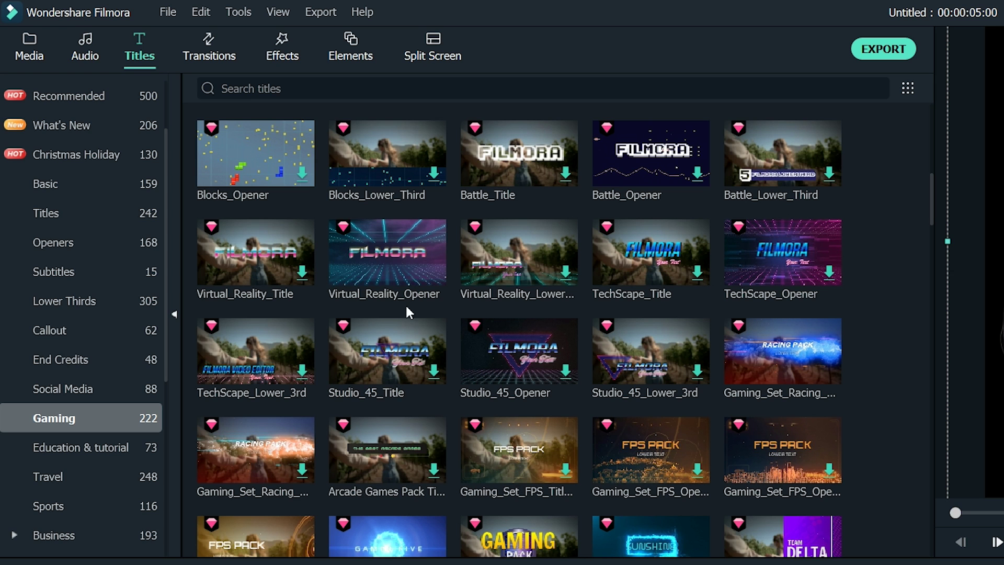
{"action": "left_click", "coordinate": [395, 252]}
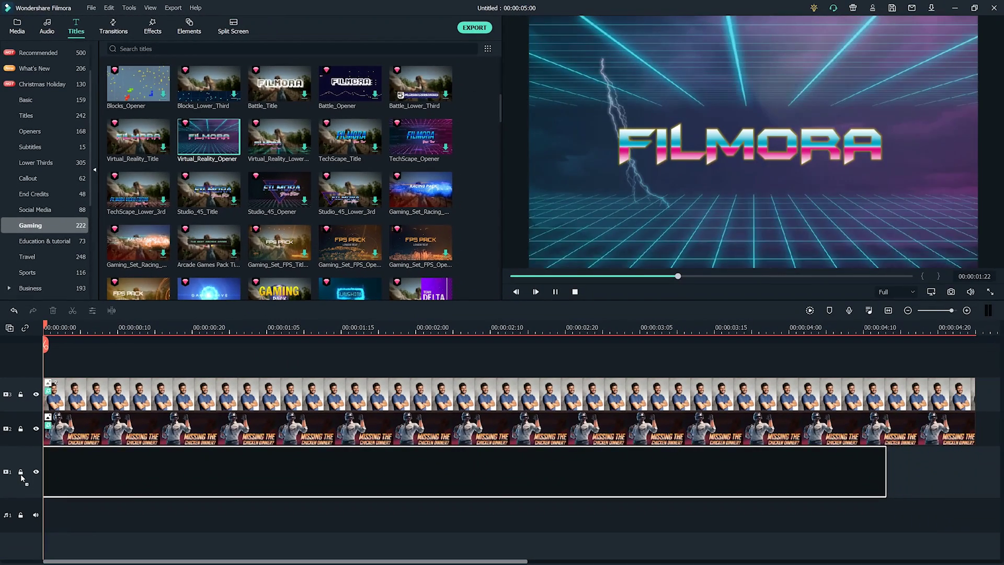
{"action": "left_click_drag", "start_coordinate": [20, 474], "coordinate": [21, 474]}
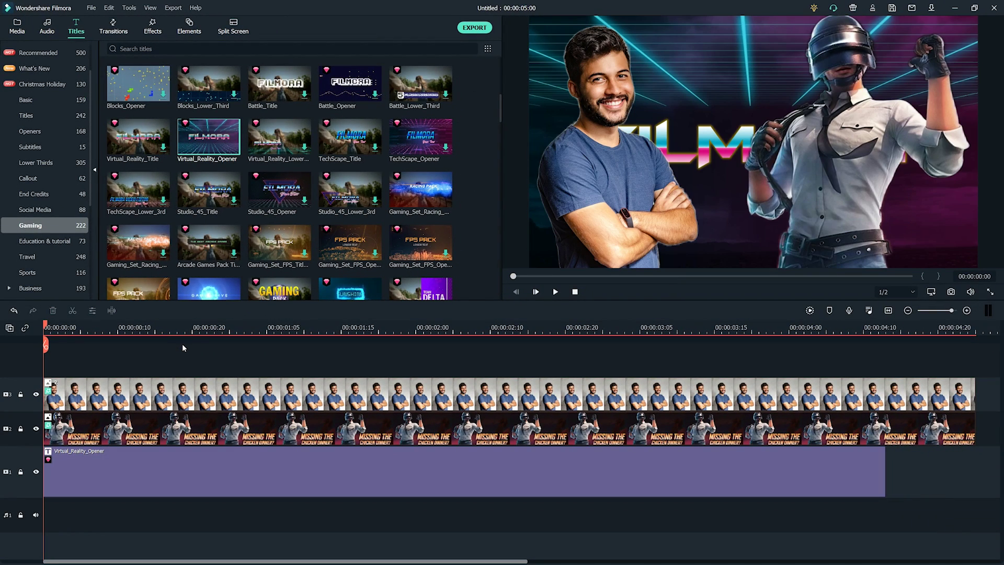
{"action": "double_click", "coordinate": [271, 456]}
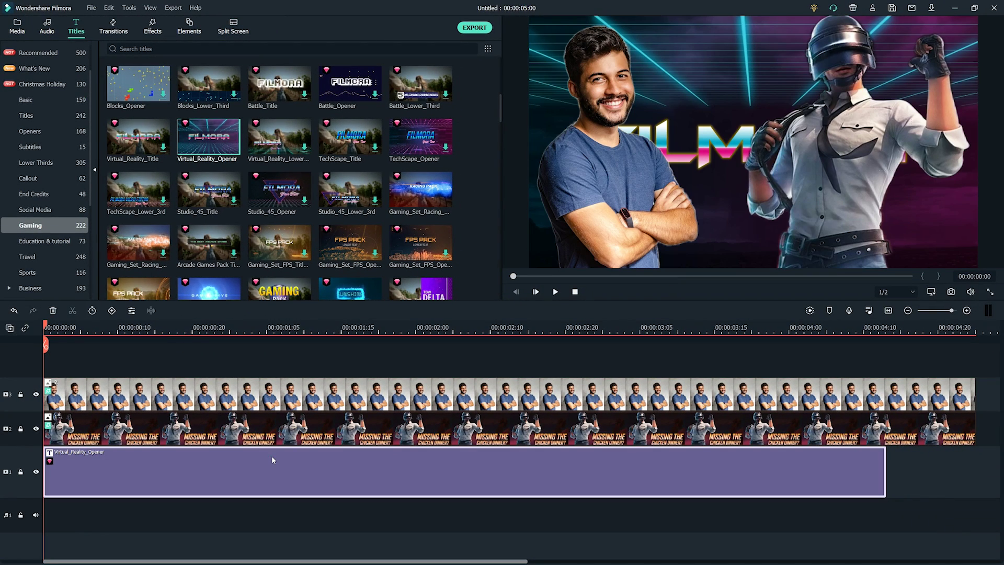
{"action": "left_click", "coordinate": [737, 130]}
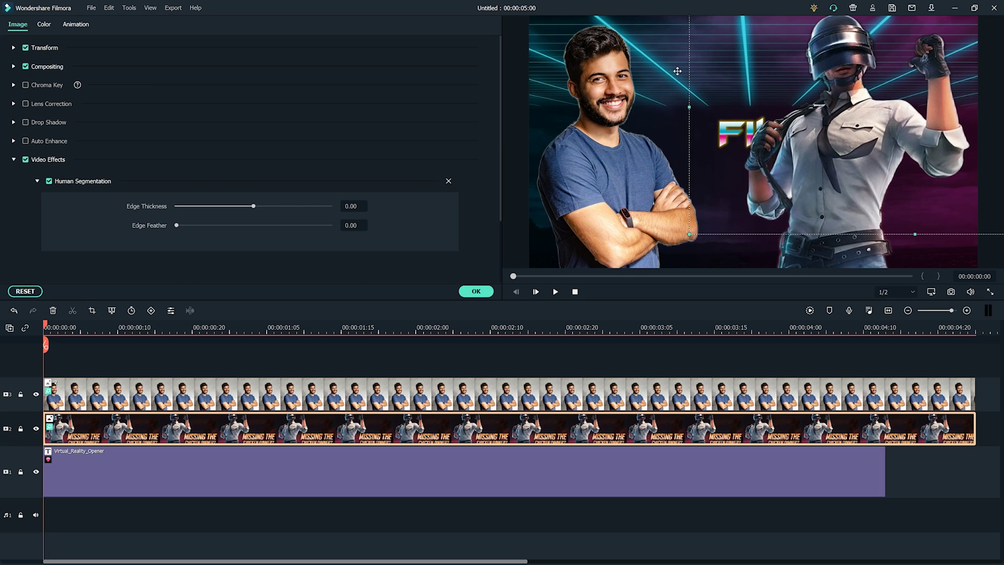
{"action": "left_click_drag", "start_coordinate": [738, 130], "coordinate": [671, 63]}
{"action": "key", "text": "ctrl+z"}
Change the title text to "PUBG Battle Royale" on three centred lines at font size 120 and position it between the two cutouts
{"action": "double_click", "coordinate": [261, 470]}
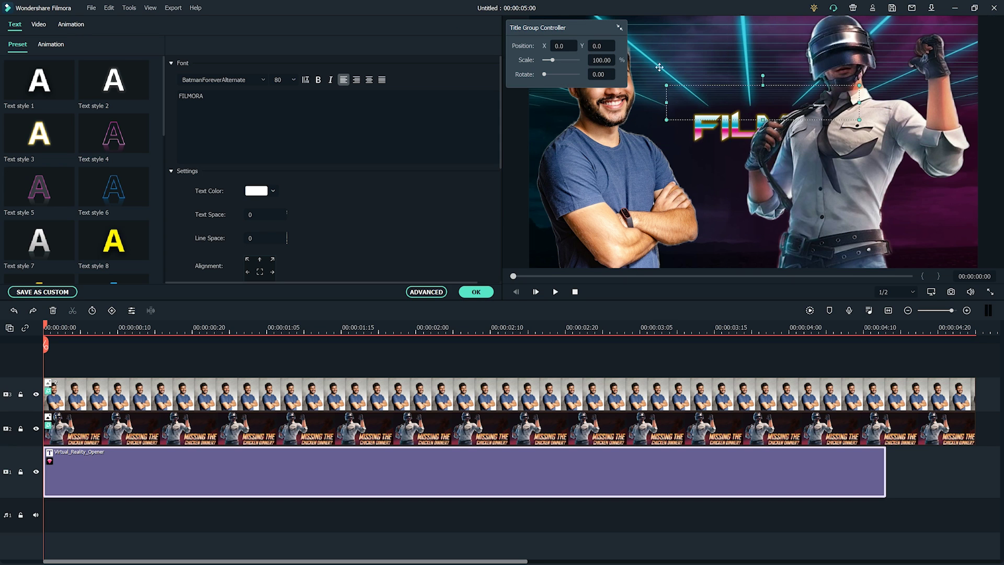
{"action": "left_click", "coordinate": [251, 105]}
{"action": "key", "text": "ctrl+a"}
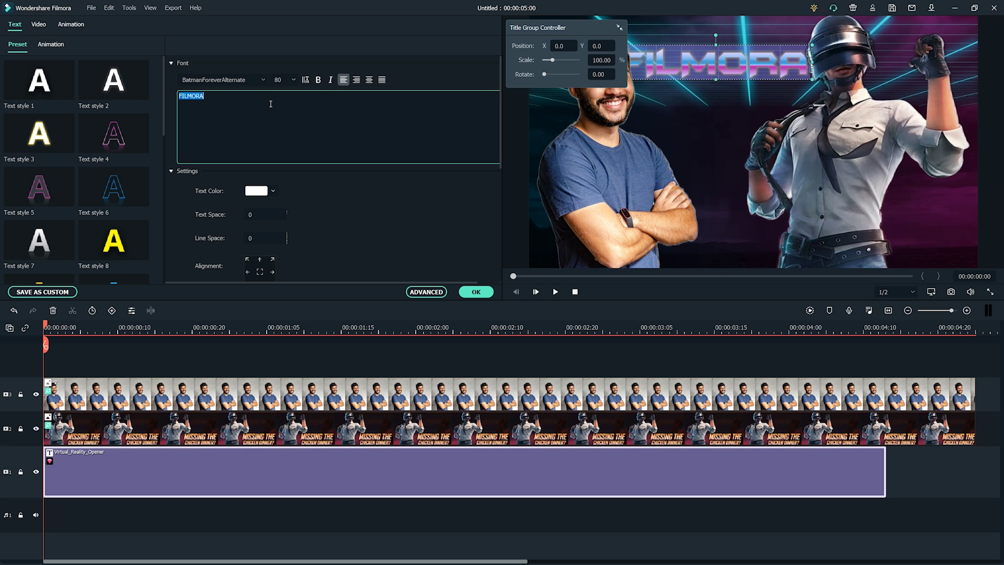
{"action": "type", "text": "PUBG Battle Ro"}
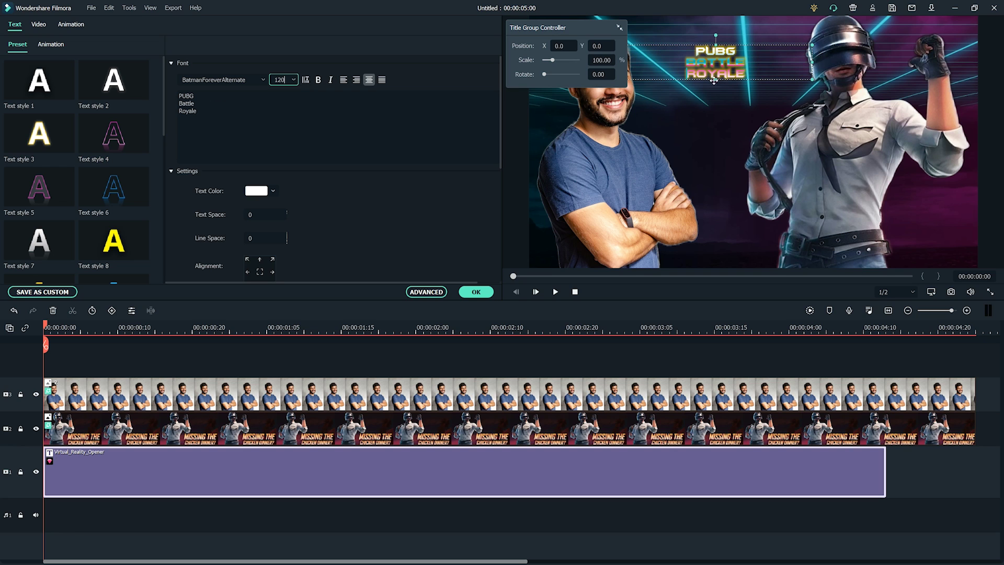
{"action": "left_click_drag", "start_coordinate": [714, 80], "coordinate": [712, 117]}
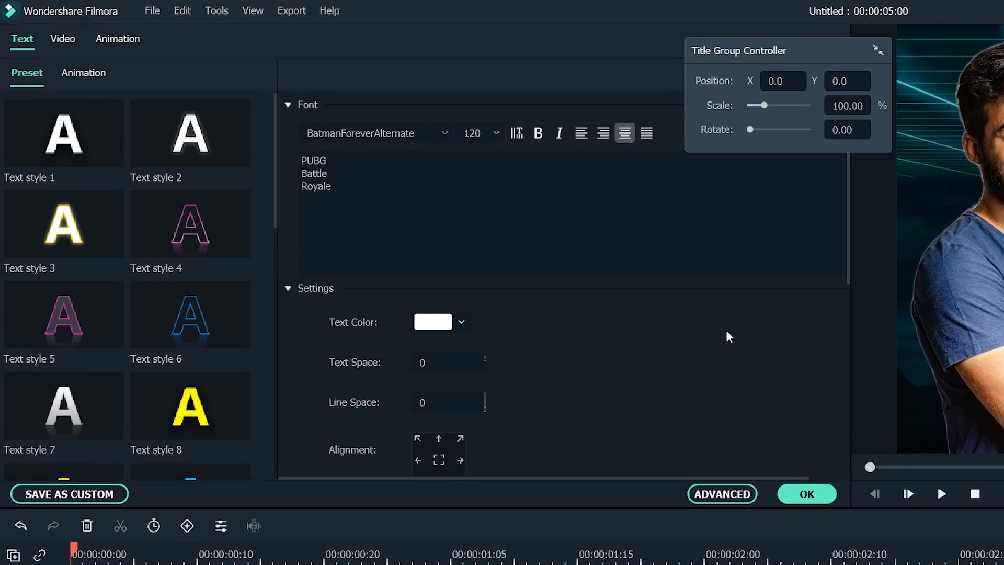
Scale the Virtual_Reality_Opener title to 110% in its transform settings and confirm the title edits
{"action": "left_click", "coordinate": [72, 41]}
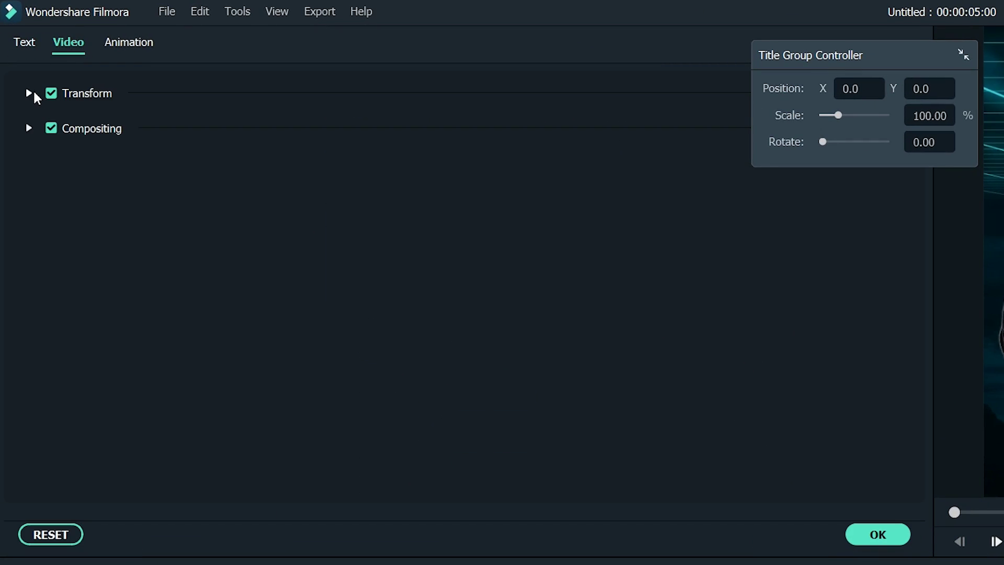
{"action": "left_click", "coordinate": [33, 93]}
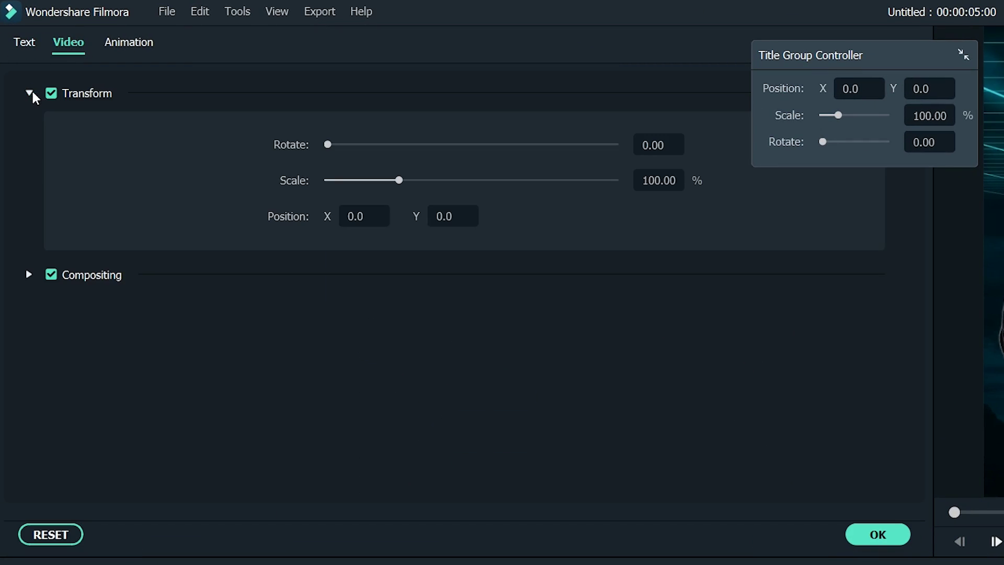
{"action": "left_click_drag", "start_coordinate": [645, 179], "coordinate": [756, 384]}
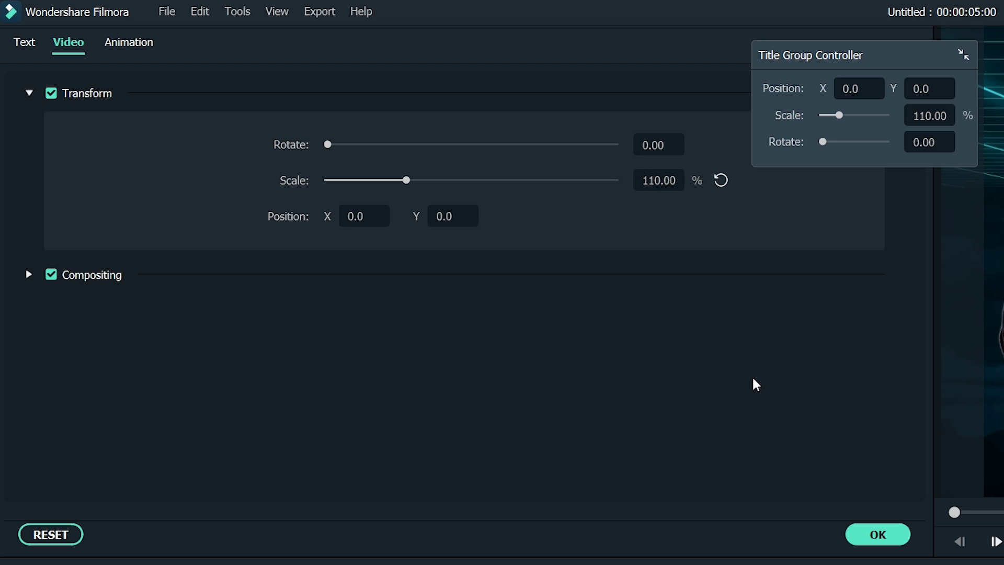
{"action": "left_click", "coordinate": [884, 528]}
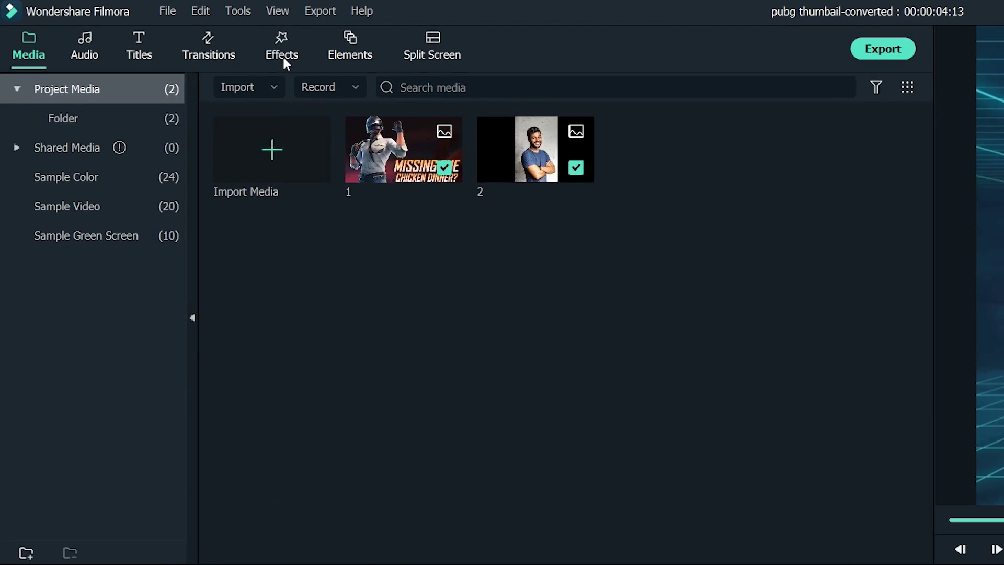
Apply the Neon Flow 1 effect from the AI Portrait category to both the man's clip and the helmeted character's clip
{"action": "left_click", "coordinate": [283, 58]}
{"action": "left_click", "coordinate": [128, 178]}
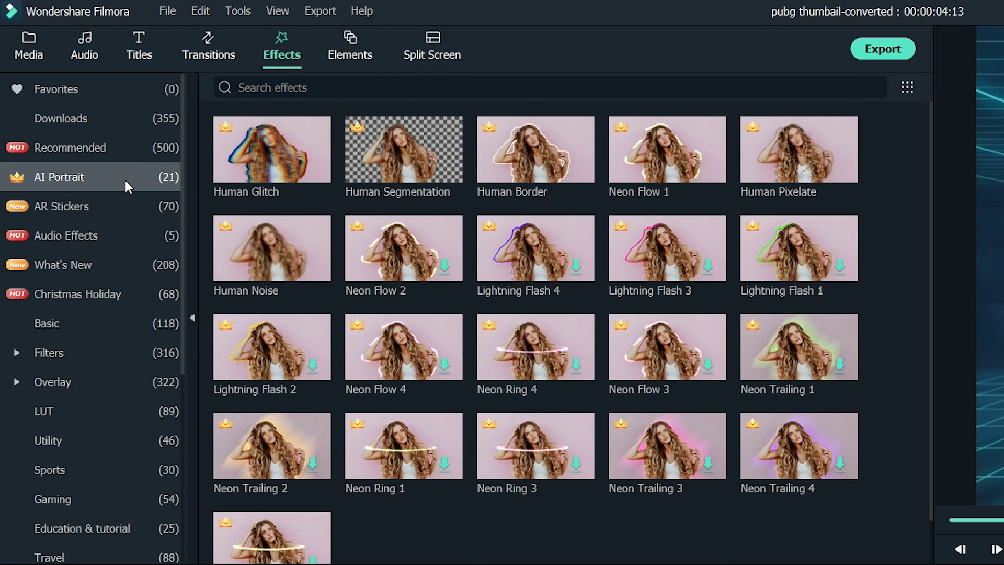
{"action": "left_click_drag", "start_coordinate": [629, 163], "coordinate": [575, 564]}
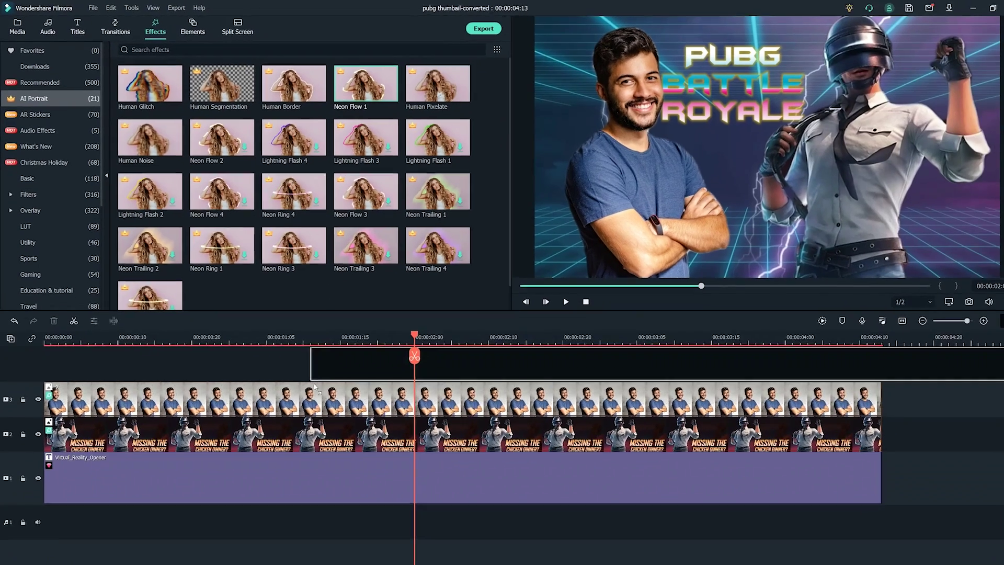
{"action": "left_click_drag", "start_coordinate": [315, 387], "coordinate": [314, 405]}
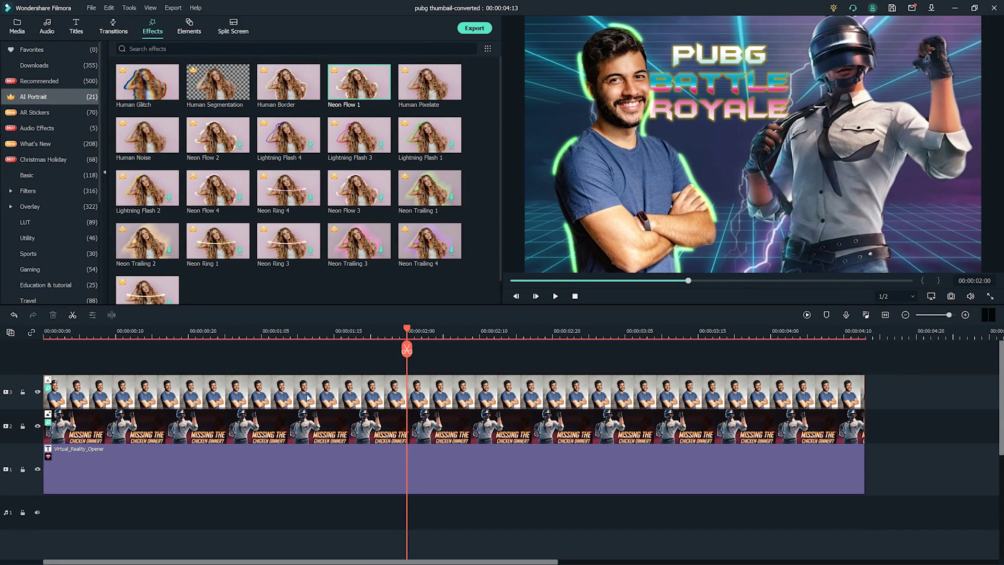
{"action": "left_click_drag", "start_coordinate": [357, 92], "coordinate": [340, 421]}
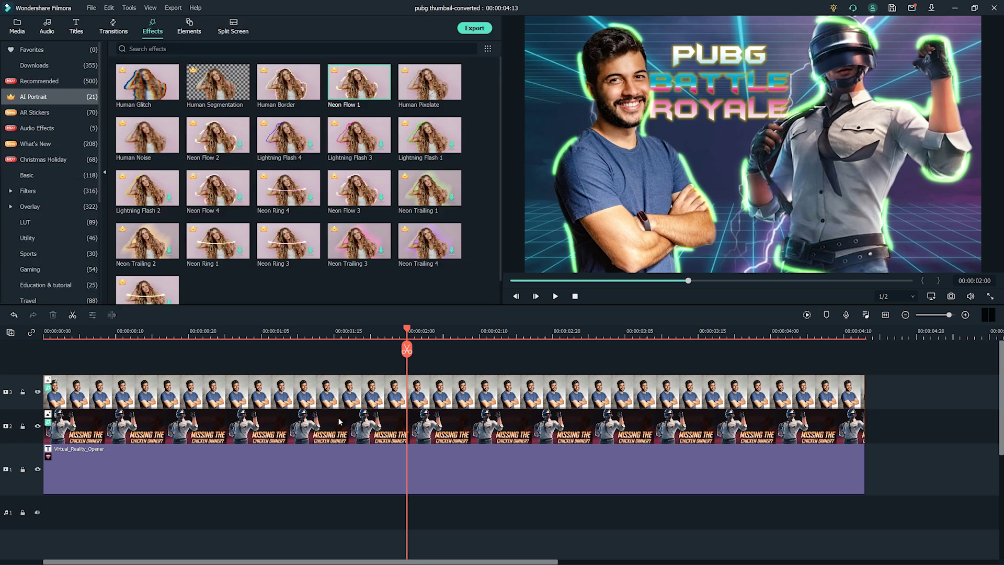
Set the helmeted character's Neon Flow 1 effect to uRadius 3.02, duration 0.26, uSectionLength 1.00 and a yellow-green color
{"action": "double_click", "coordinate": [340, 422]}
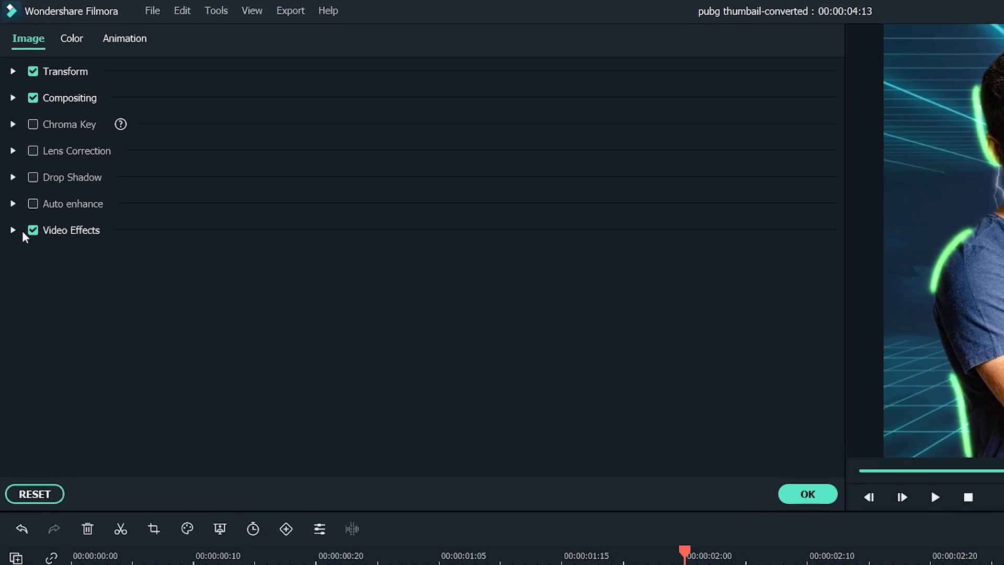
{"action": "left_click", "coordinate": [8, 138]}
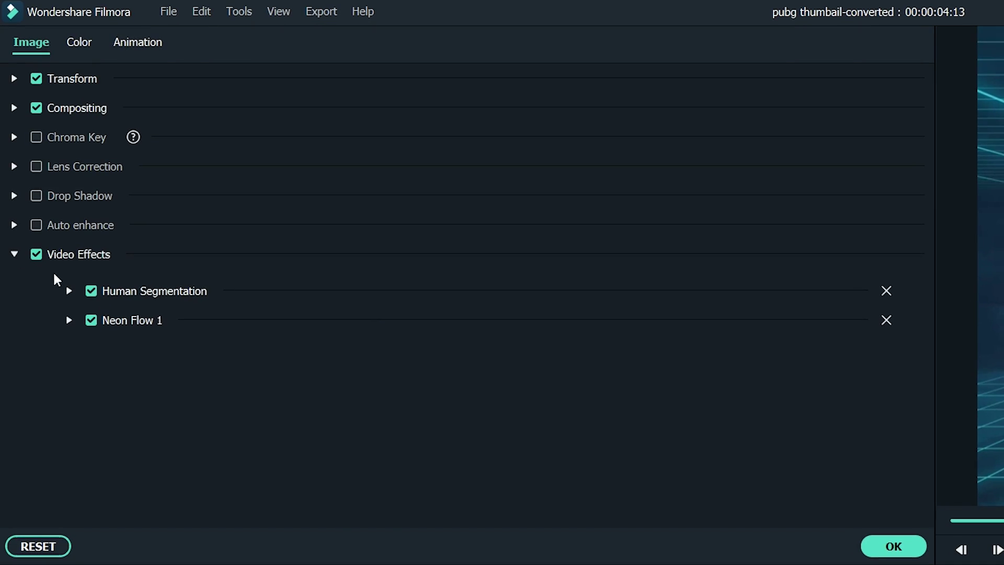
{"action": "left_click", "coordinate": [68, 320]}
{"action": "scroll", "coordinate": [193, 392], "scroll_direction": "down", "scroll_amount": 2}
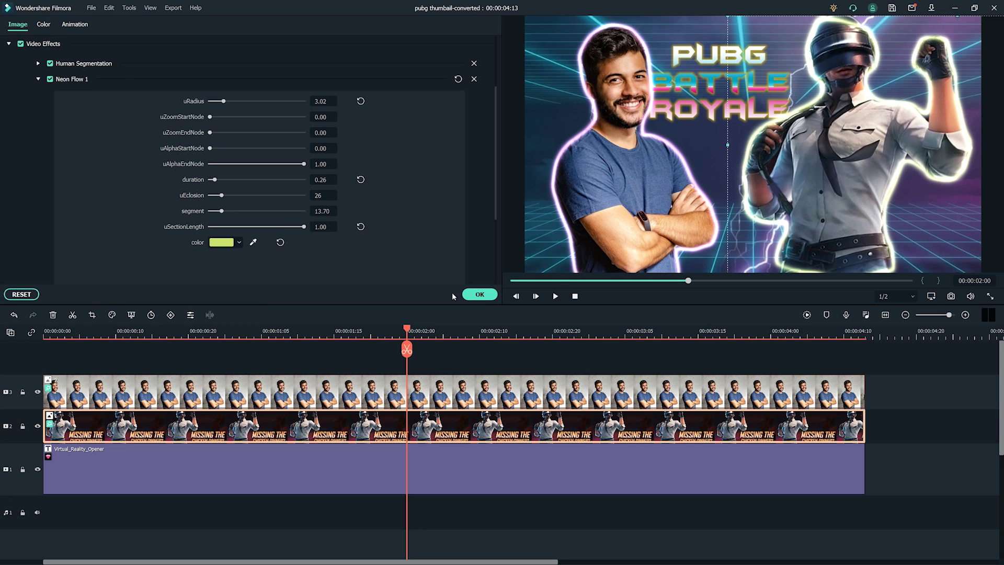
{"action": "left_click", "coordinate": [479, 294]}
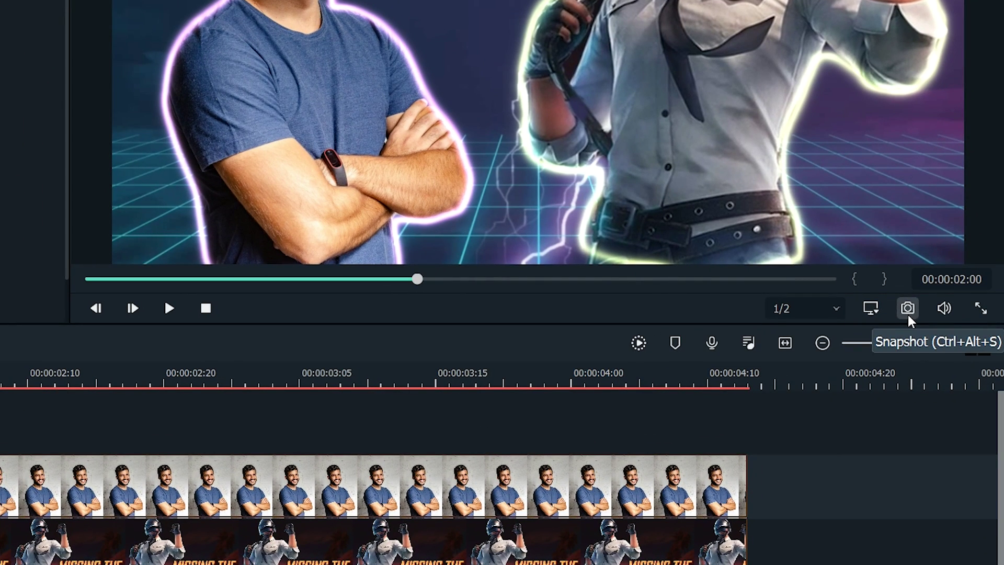
Take a snapshot of the finished frame and reveal the saved image in File Explorer
{"action": "left_click", "coordinate": [908, 312]}
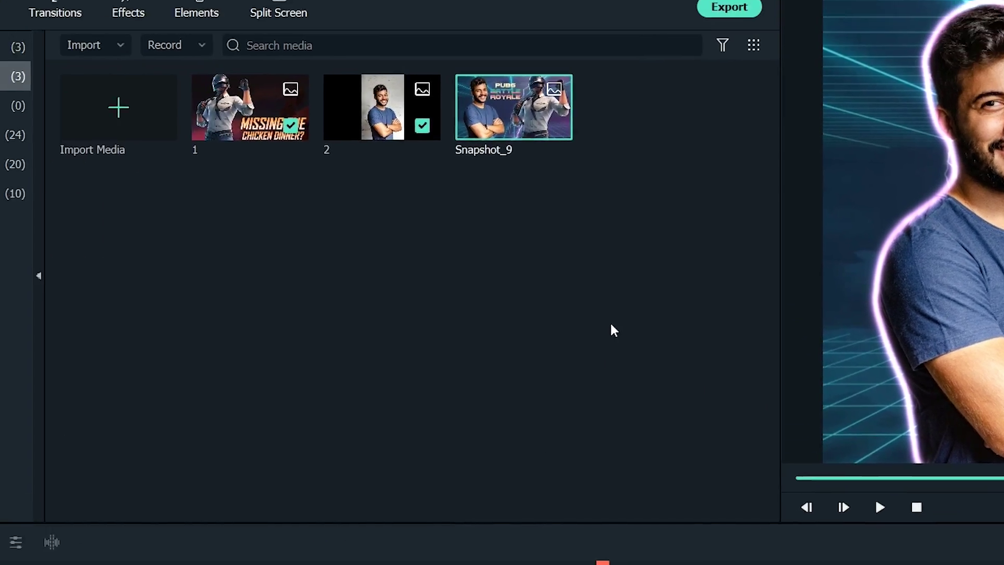
{"action": "right_click", "coordinate": [691, 170]}
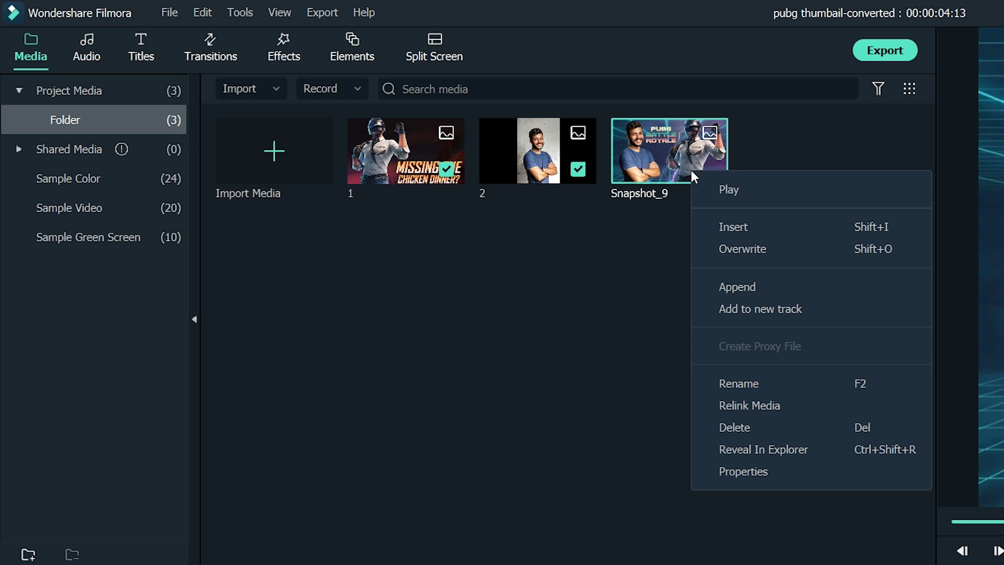
{"action": "left_click", "coordinate": [827, 449]}
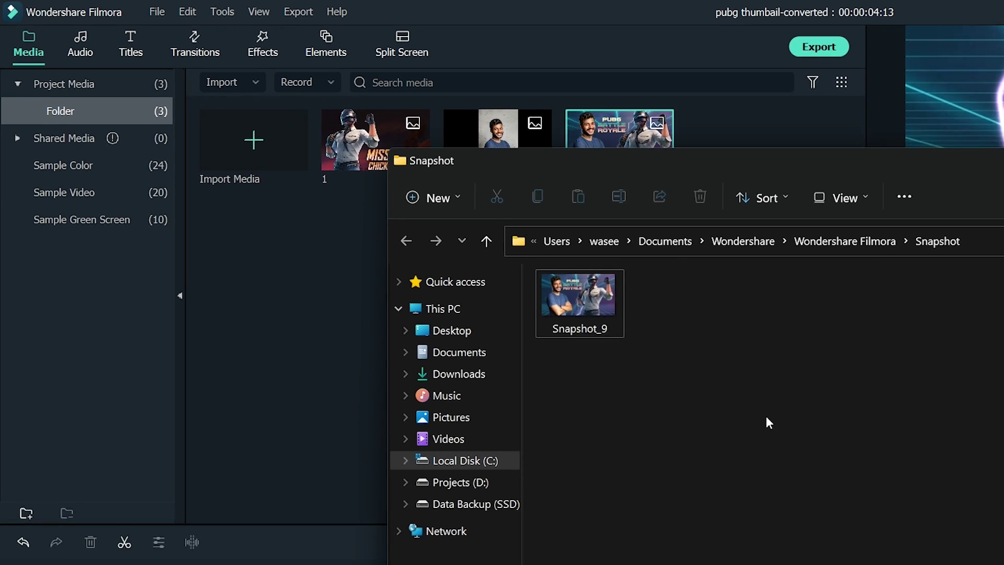